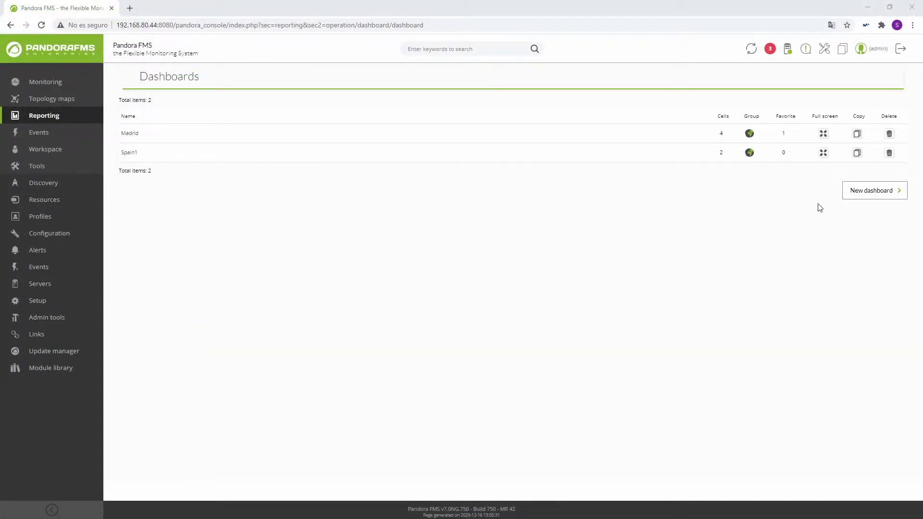
Start a new dashboard named Dashboard and keep its group set to All
{"action": "left_click", "coordinate": [869, 192]}
{"action": "double_click", "coordinate": [470, 93]}
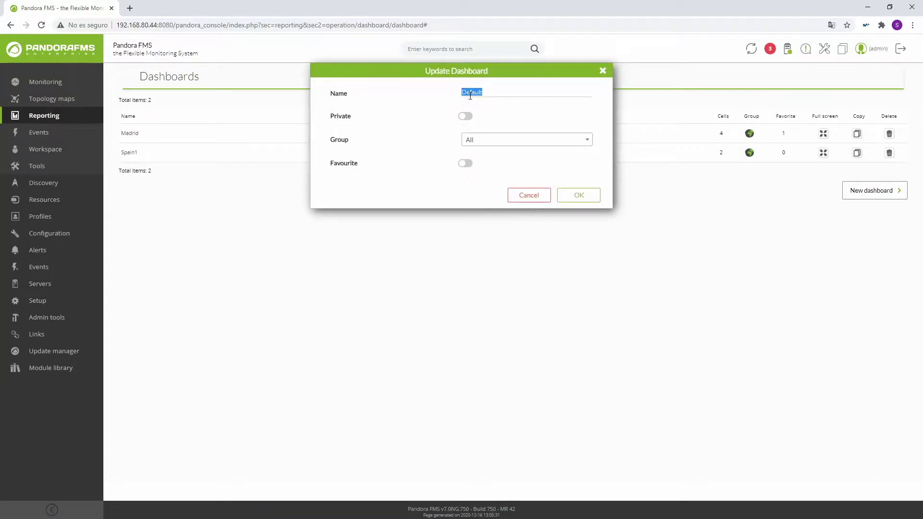
{"action": "type", "text": "D"}
{"action": "left_click", "coordinate": [483, 141]}
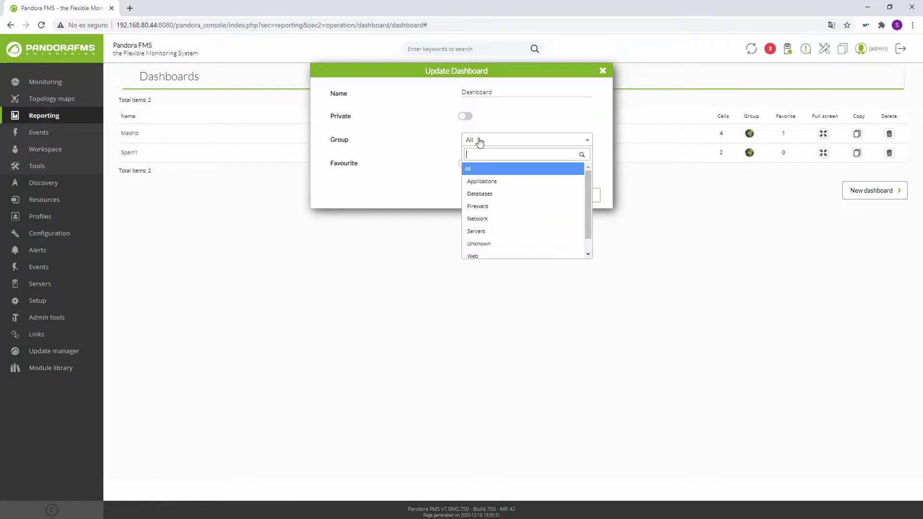
{"action": "left_click", "coordinate": [479, 141]}
Try the private and favourite options, leave both disabled, and create the dashboard
{"action": "left_click", "coordinate": [465, 119]}
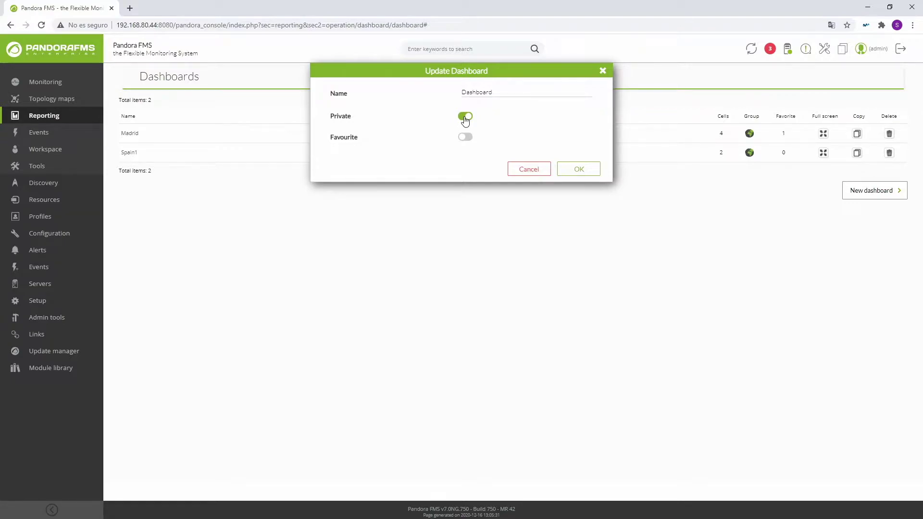
{"action": "left_click", "coordinate": [465, 118]}
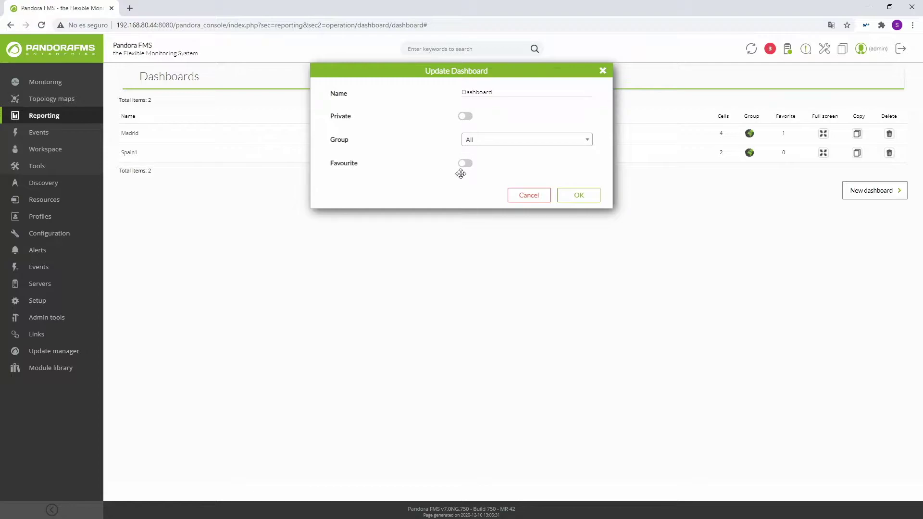
{"action": "left_click", "coordinate": [466, 167]}
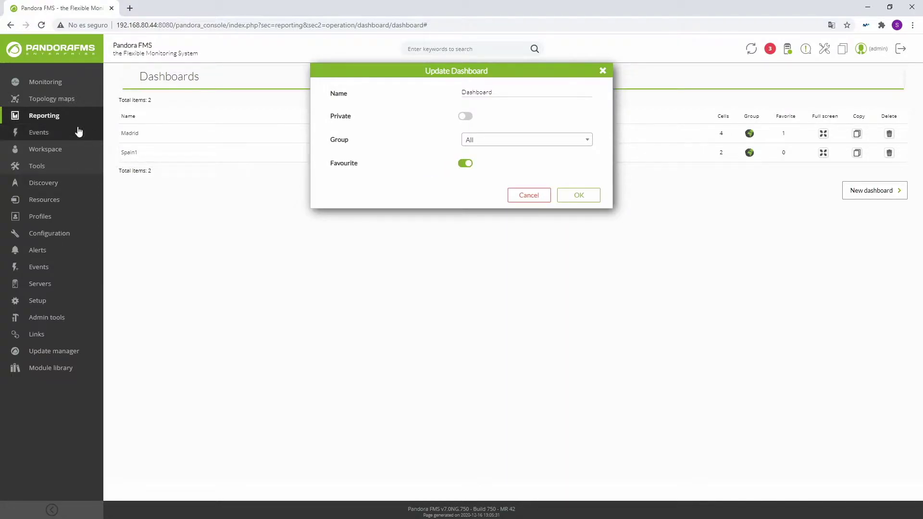
{"action": "mouse_move", "coordinate": [63, 118]}
{"action": "mouse_move", "coordinate": [118, 150]}
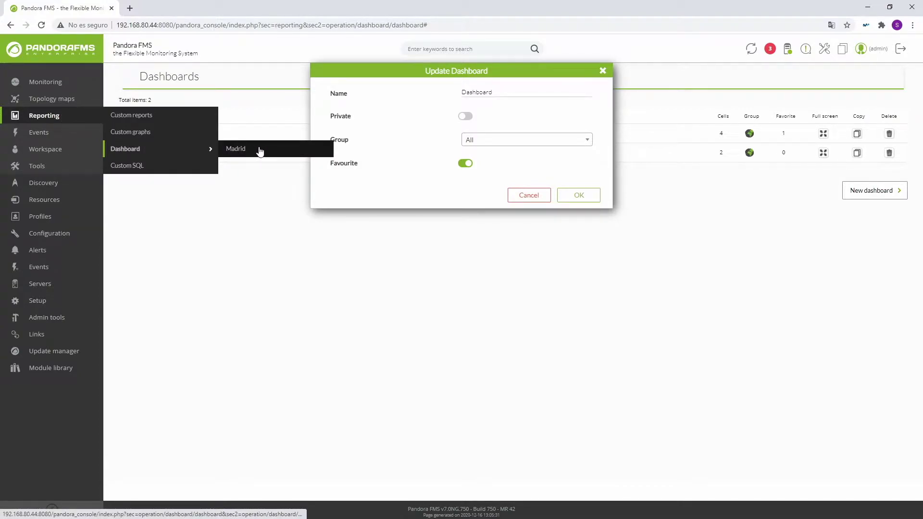
{"action": "left_click", "coordinate": [465, 163]}
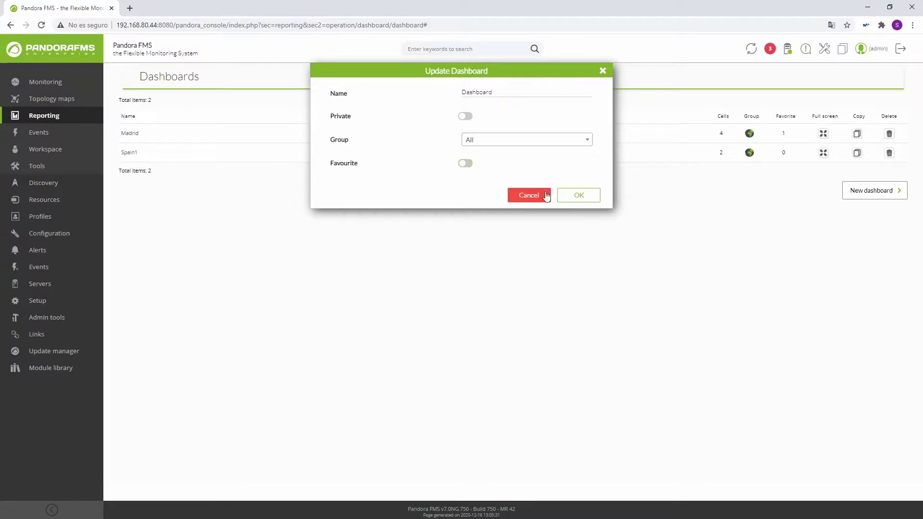
{"action": "left_click", "coordinate": [572, 196]}
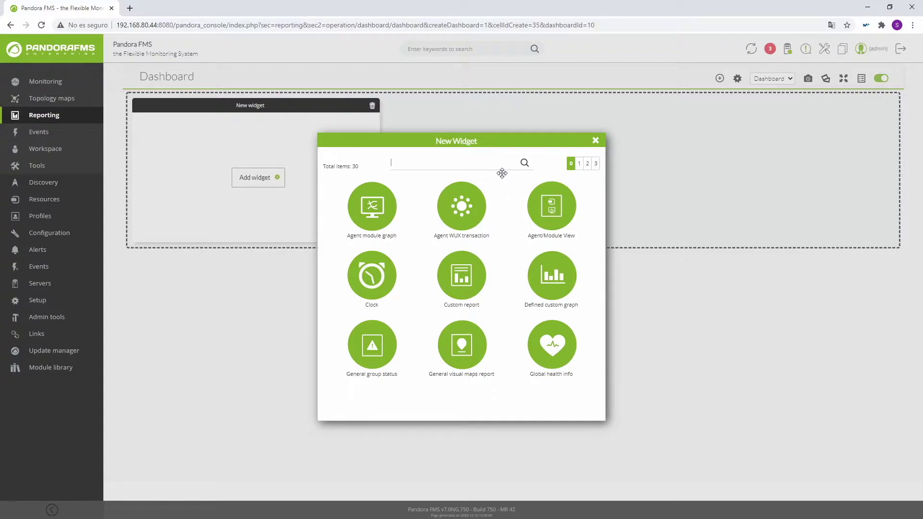
Search the widget catalogue for "tree", add the Tree view widget to the cell and enlarge it to about half the dashboard's width
{"action": "left_click", "coordinate": [580, 164]}
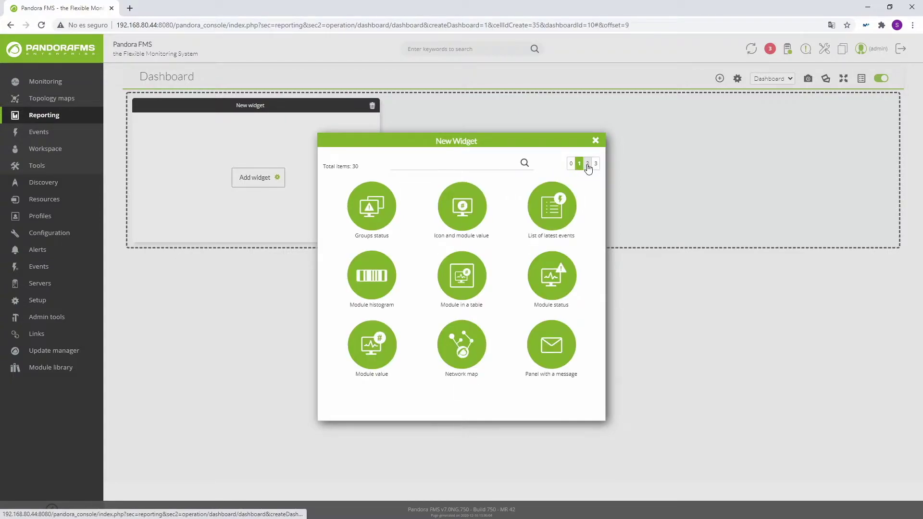
{"action": "left_click", "coordinate": [587, 164]}
{"action": "left_click", "coordinate": [596, 164]}
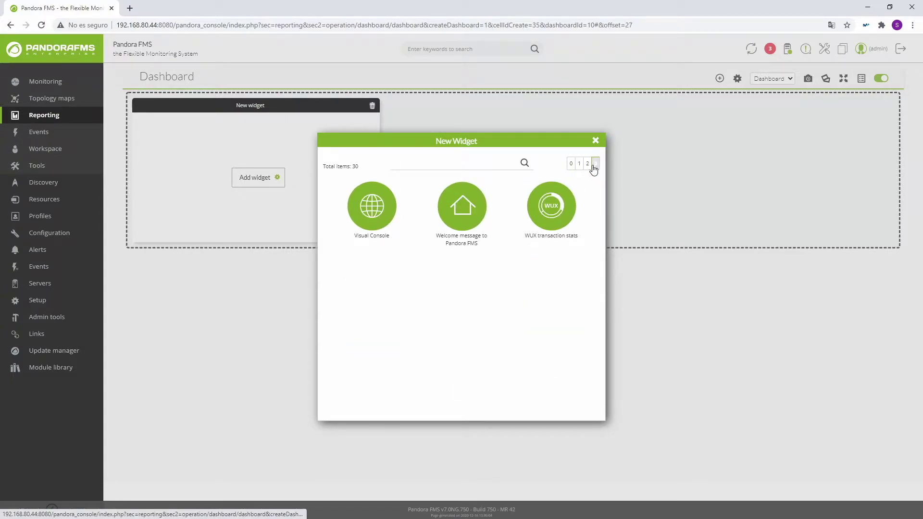
{"action": "left_click", "coordinate": [571, 163]}
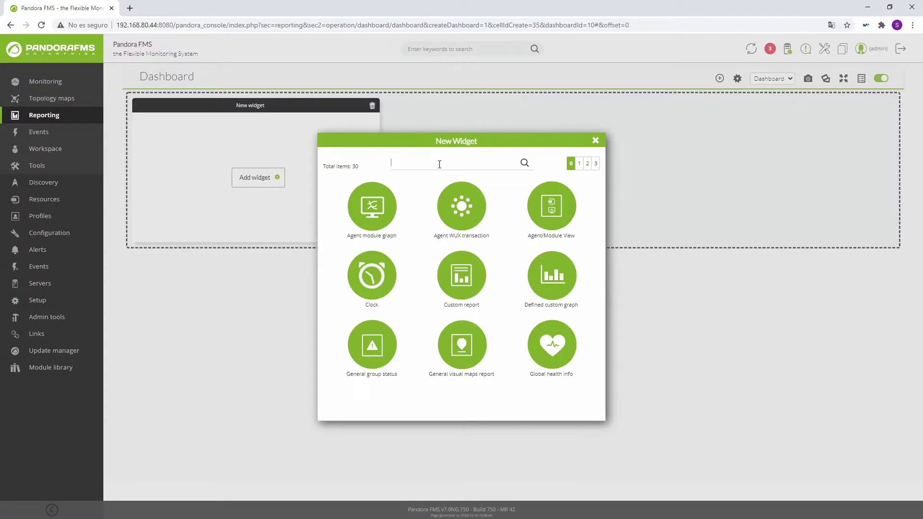
{"action": "left_click", "coordinate": [439, 164]}
{"action": "type", "text": "tree"}
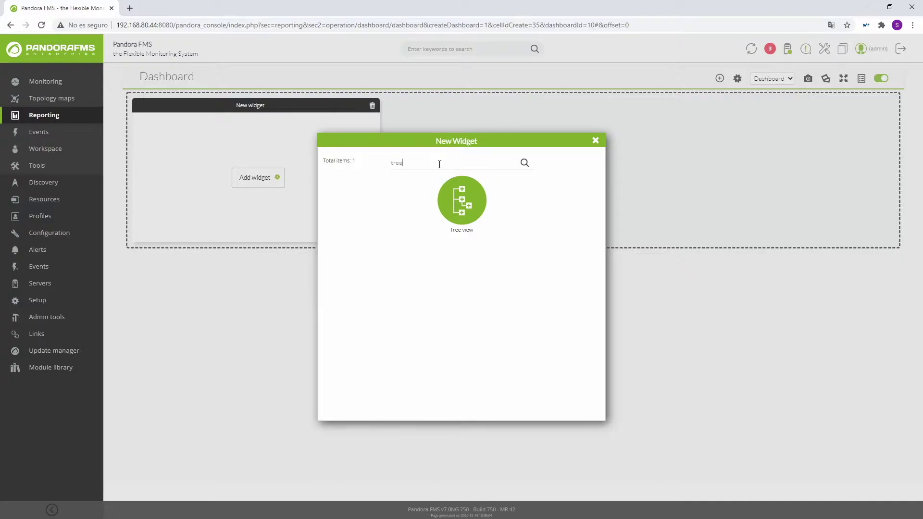
{"action": "left_click", "coordinate": [471, 203]}
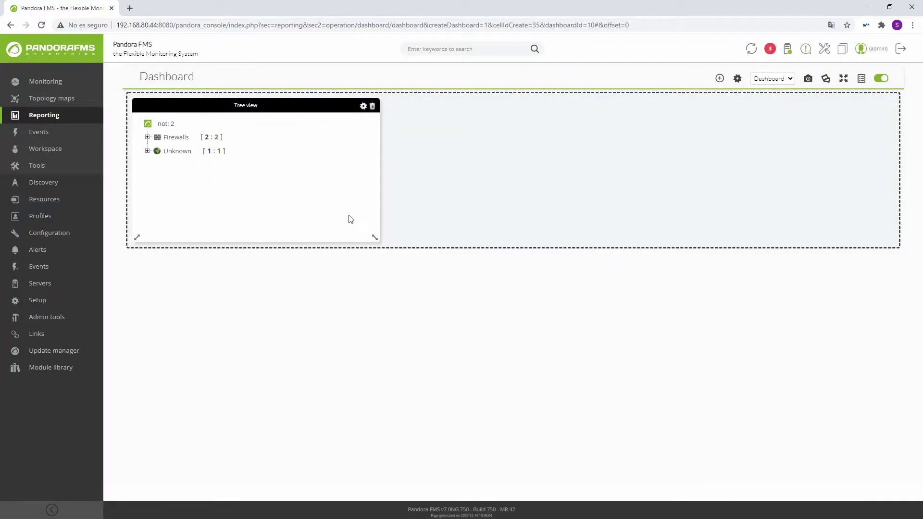
{"action": "left_click_drag", "start_coordinate": [375, 237], "coordinate": [479, 265]}
Expand the Pacifico - Firewall L2TP agent under Firewalls and view the graph and data history of its Cisco CPU 0 usage module
{"action": "left_click", "coordinate": [148, 137]}
{"action": "left_click", "coordinate": [155, 165]}
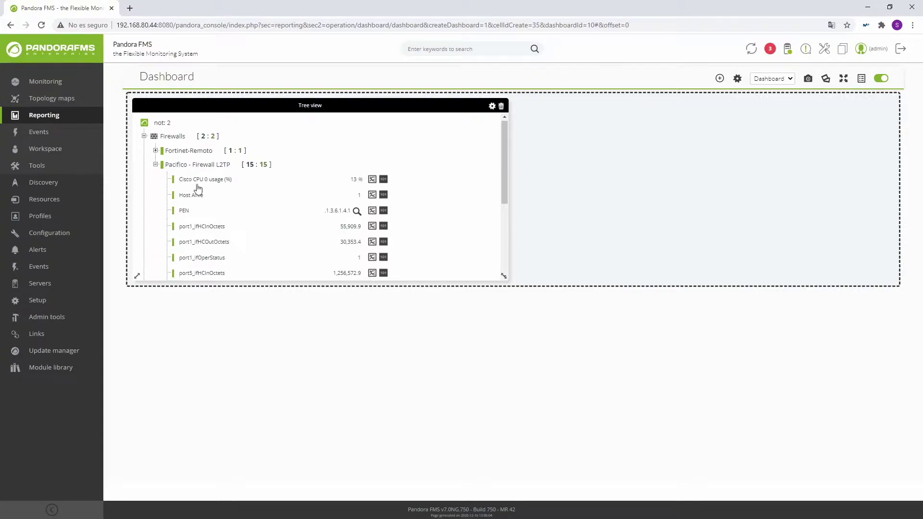
{"action": "scroll", "coordinate": [316, 188], "scroll_direction": "down", "scroll_amount": 2}
{"action": "scroll", "coordinate": [356, 186], "scroll_direction": "up", "scroll_amount": 2}
{"action": "left_click", "coordinate": [372, 181]}
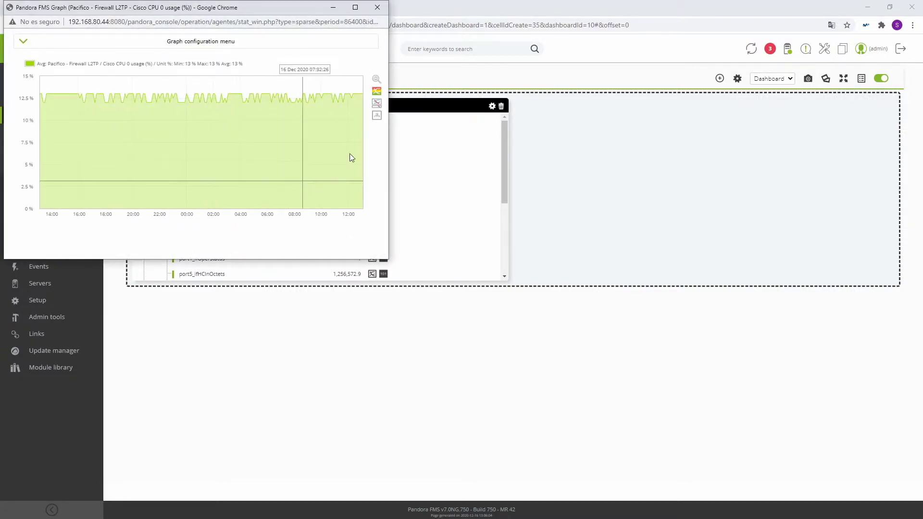
{"action": "left_click", "coordinate": [376, 6]}
{"action": "left_click", "coordinate": [384, 181]}
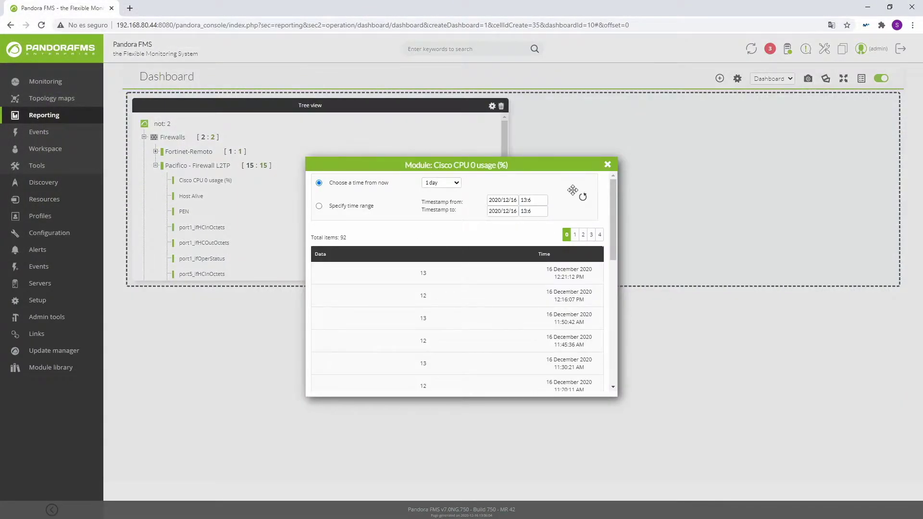
{"action": "left_click", "coordinate": [608, 165]}
View the Pacifico - Firewall L2TP agent's information and its main agent page, and return to the dashboard
{"action": "left_click", "coordinate": [194, 168]}
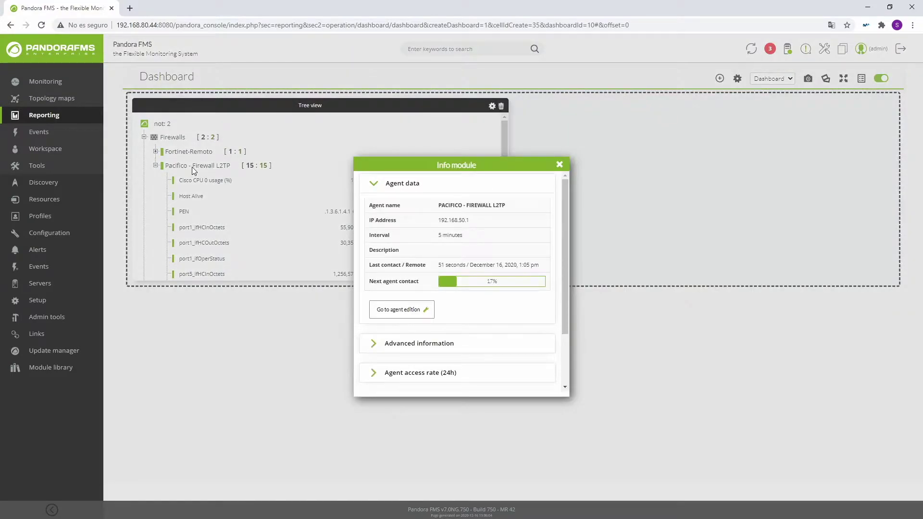
{"action": "left_click", "coordinate": [455, 206]}
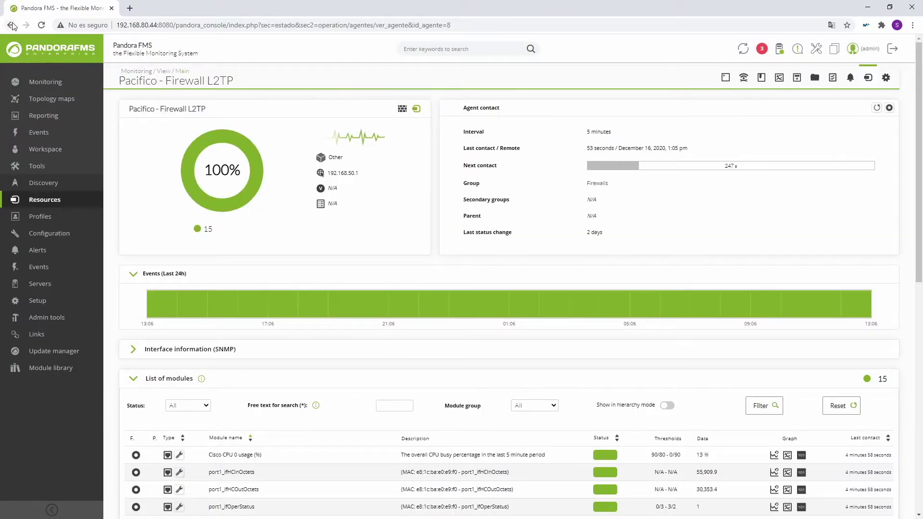
{"action": "left_click", "coordinate": [11, 25]}
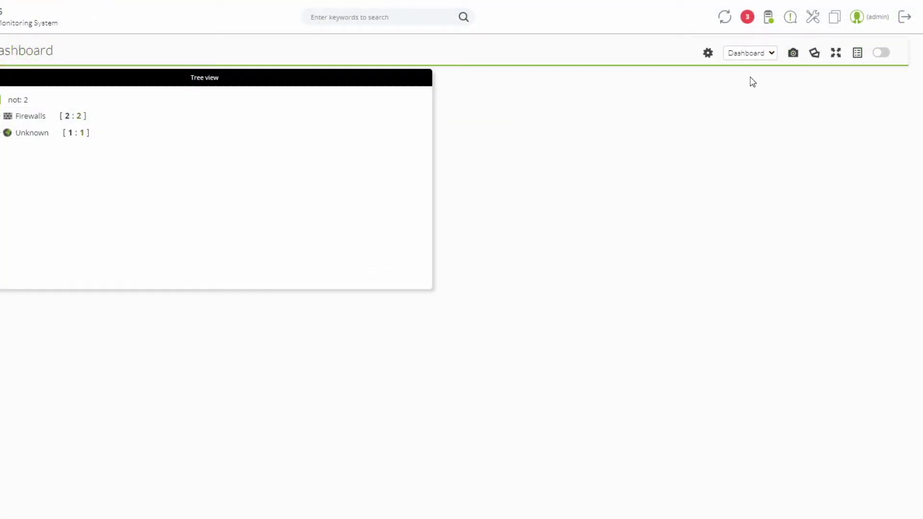
Enable dashboard editing, add a new cell and place the Visual Console widget in it, searching for "visu"
{"action": "left_click", "coordinate": [882, 55]}
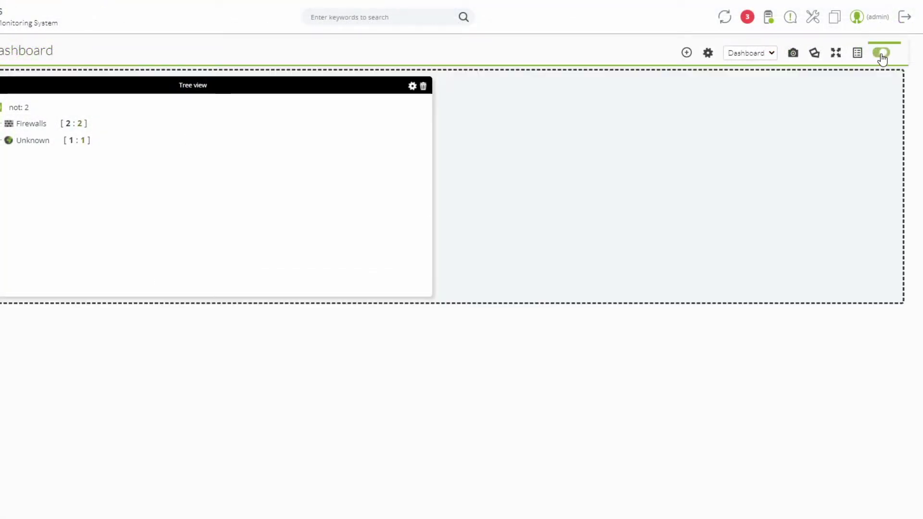
{"action": "left_click", "coordinate": [686, 53]}
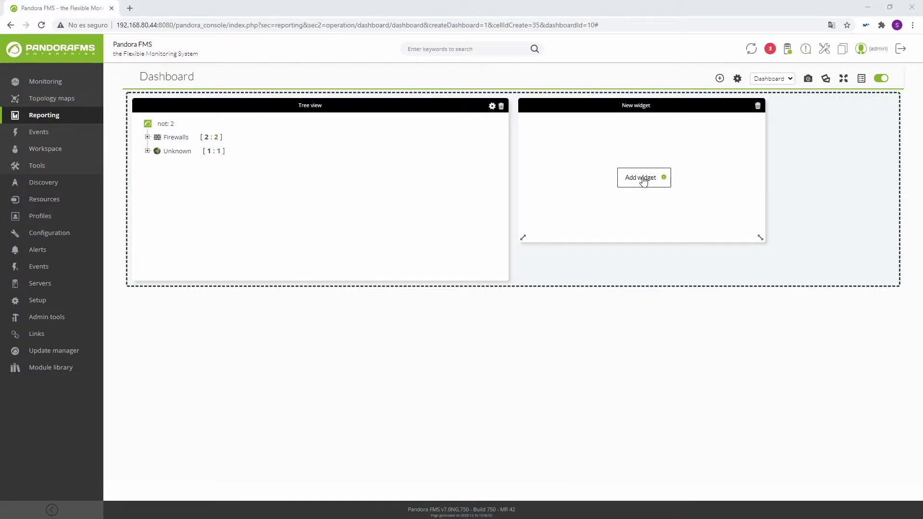
{"action": "left_click", "coordinate": [643, 178]}
{"action": "left_click", "coordinate": [423, 165]}
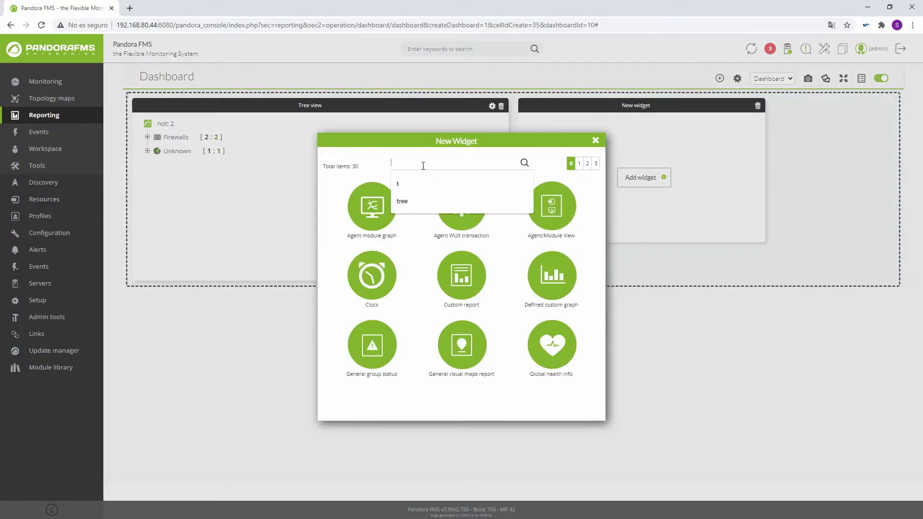
{"action": "type", "text": "visu"}
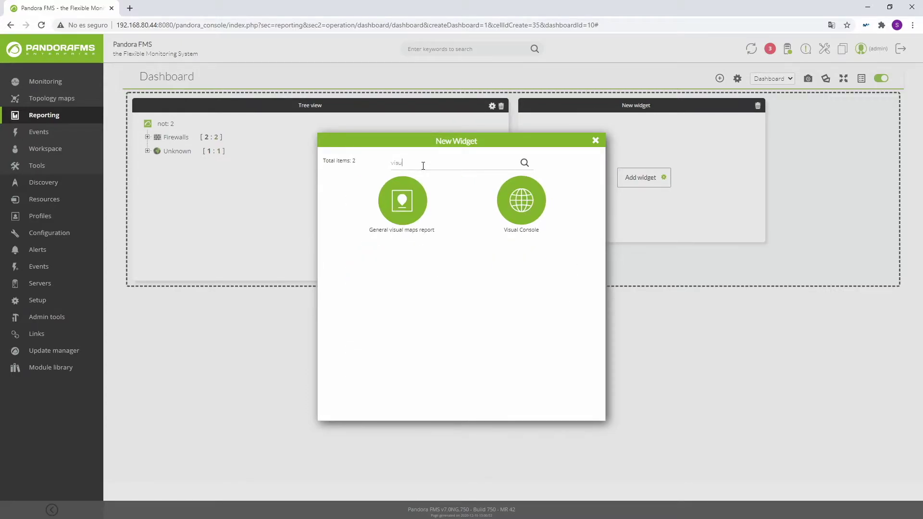
{"action": "left_click", "coordinate": [518, 198]}
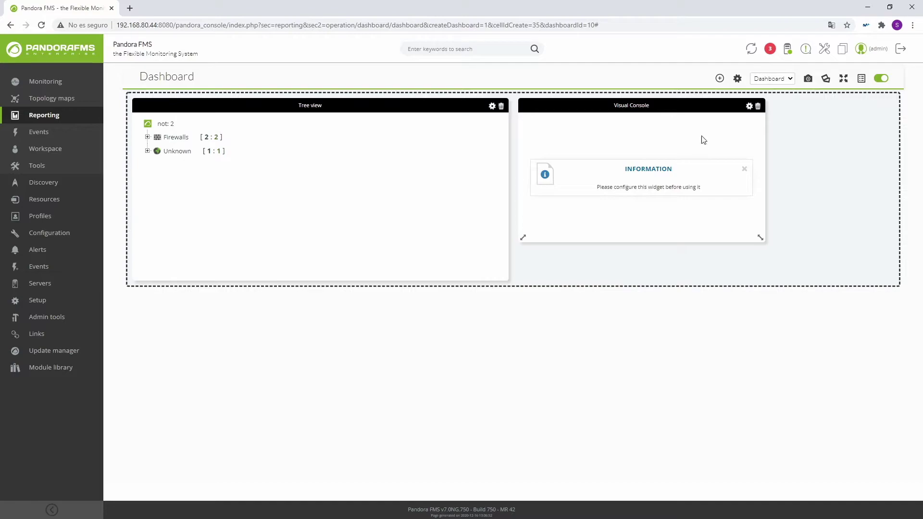
Configure the Visual Console widget to show the Spain console and enlarge the widget to fit the map
{"action": "left_click", "coordinate": [748, 106]}
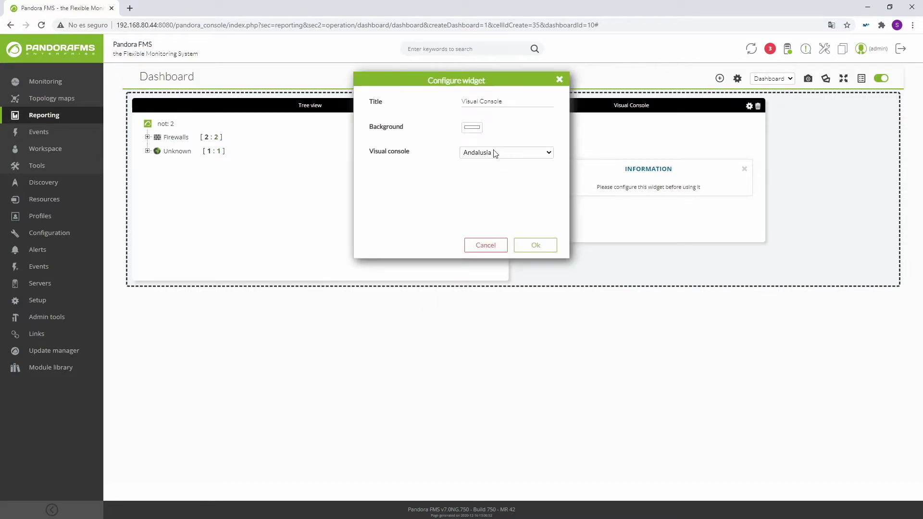
{"action": "left_click", "coordinate": [496, 151]}
{"action": "left_click", "coordinate": [476, 253]}
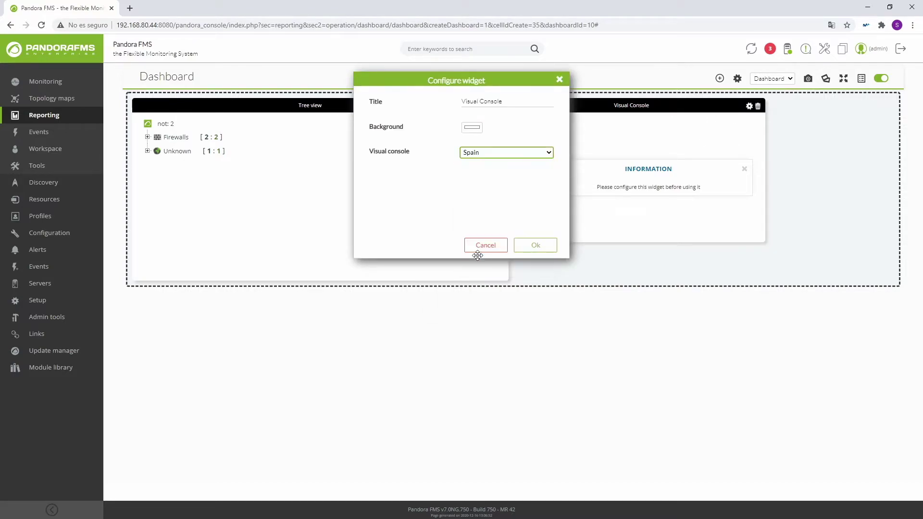
{"action": "left_click", "coordinate": [538, 246]}
{"action": "left_click_drag", "start_coordinate": [764, 239], "coordinate": [847, 318]}
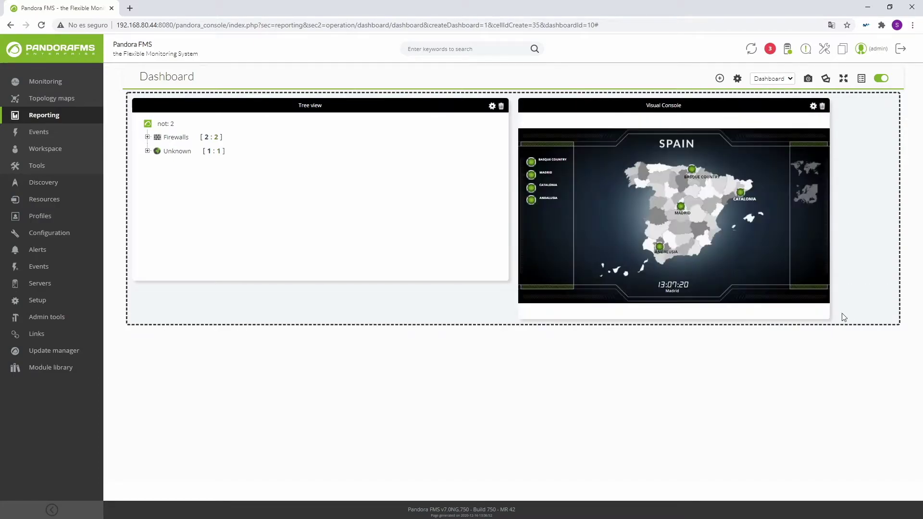
Drill down from Spain to the Madrid map, open the Madrid node's agent page, and return to the dashboard
{"action": "left_click", "coordinate": [681, 207]}
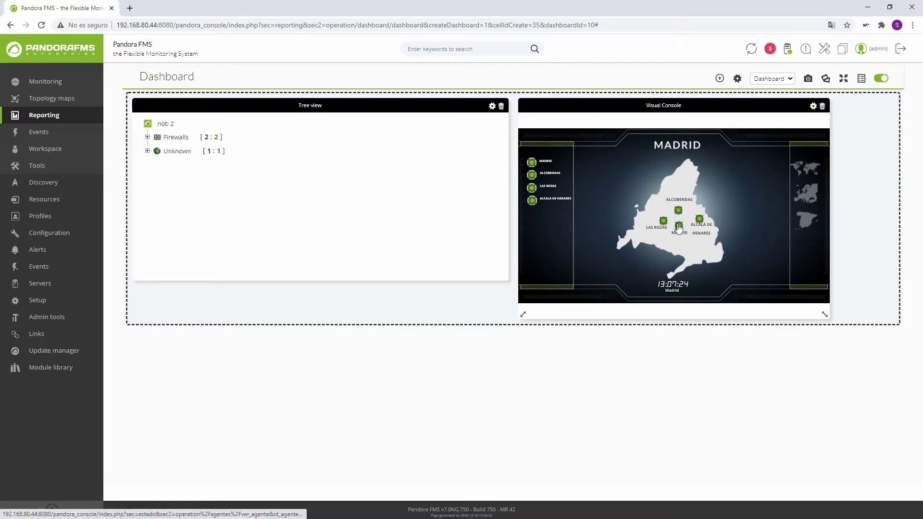
{"action": "left_click", "coordinate": [679, 229]}
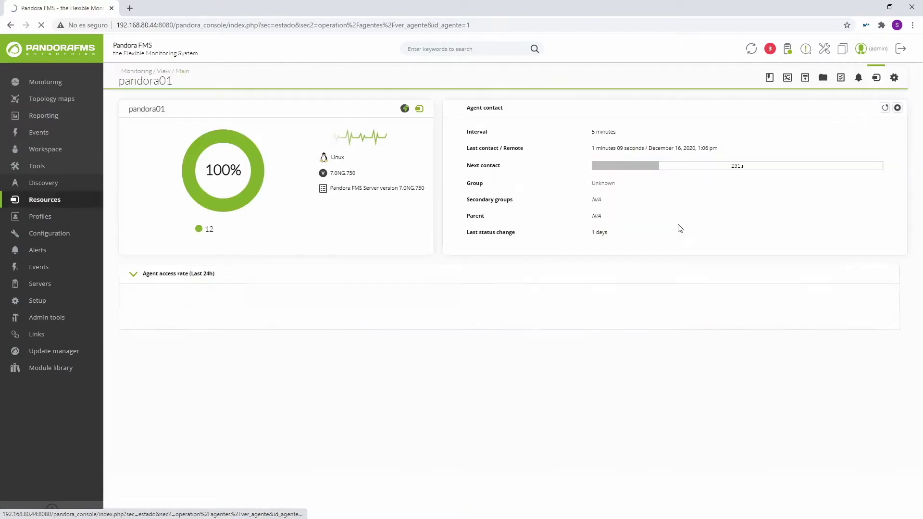
{"action": "left_click", "coordinate": [10, 25]}
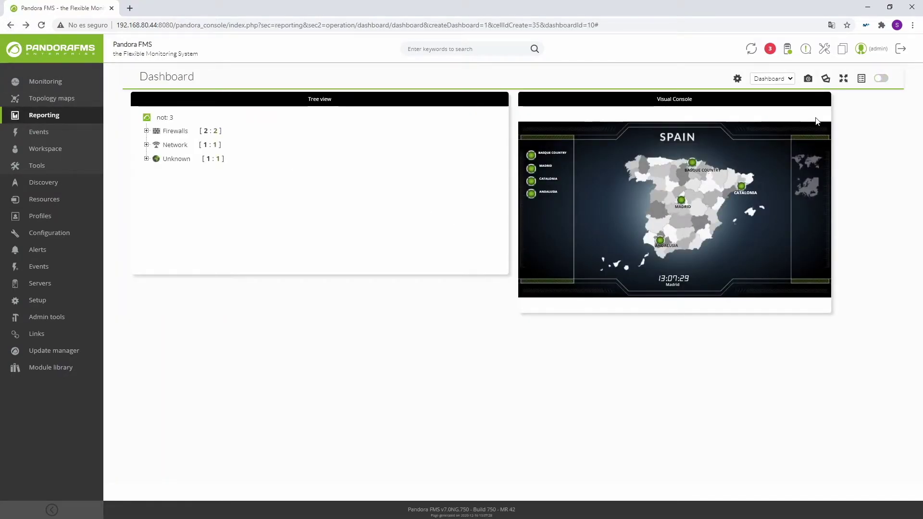
Enable dashboard editing, add three new cells and place the URL content widget in the first one, searching for "url"
{"action": "left_click", "coordinate": [881, 78]}
{"action": "left_click", "coordinate": [719, 79]}
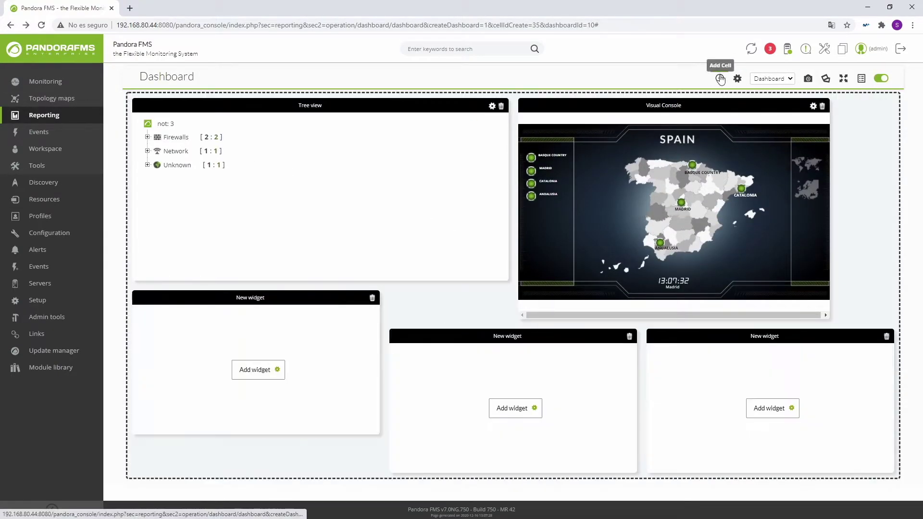
{"action": "left_click", "coordinate": [258, 369]}
{"action": "left_click", "coordinate": [407, 164]}
{"action": "type", "text": "url"}
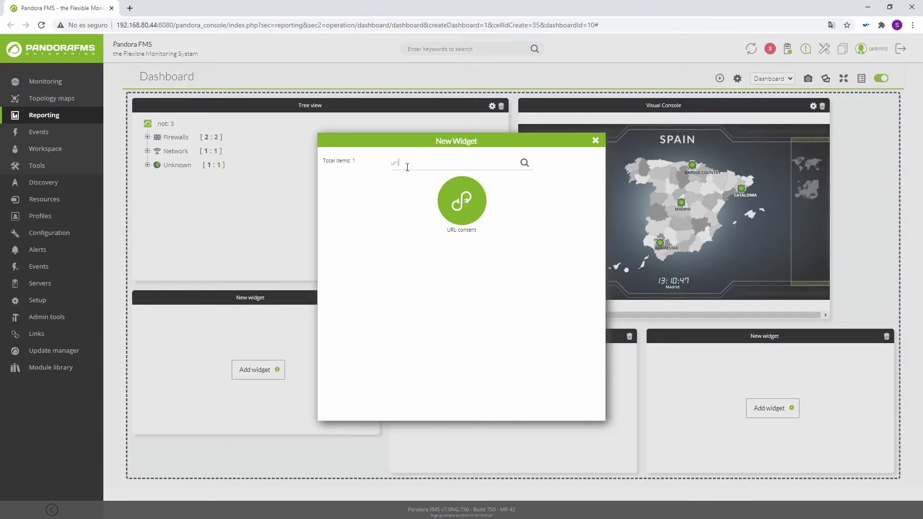
{"action": "left_click", "coordinate": [471, 216]}
Configure the URL content widget by pasting the copied web address as its URL
{"action": "left_click", "coordinate": [363, 298]}
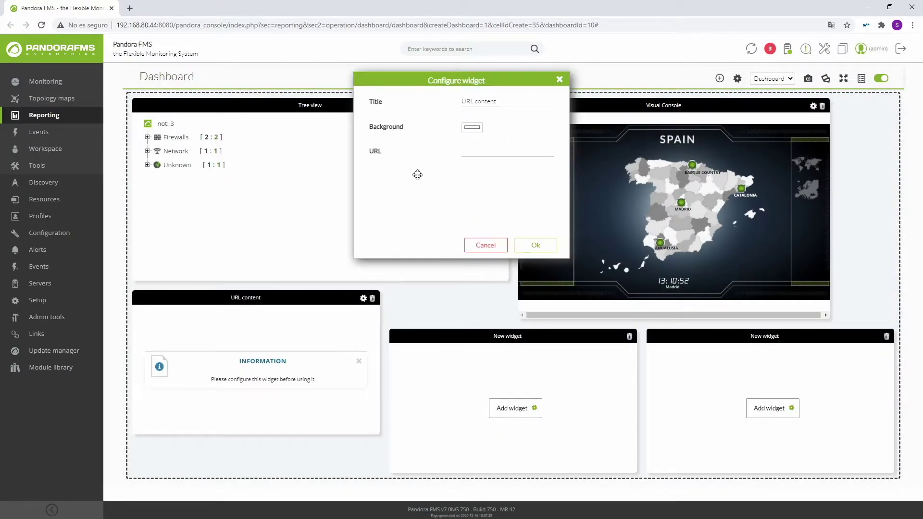
{"action": "left_click", "coordinate": [475, 154]}
{"action": "key", "text": "ctrl+v"}
{"action": "left_click", "coordinate": [535, 245]}
Place the List of latest events widget in the first empty cell, searching for "eve", and open its configuration
{"action": "left_click", "coordinate": [522, 410]}
{"action": "type", "text": "ex"}
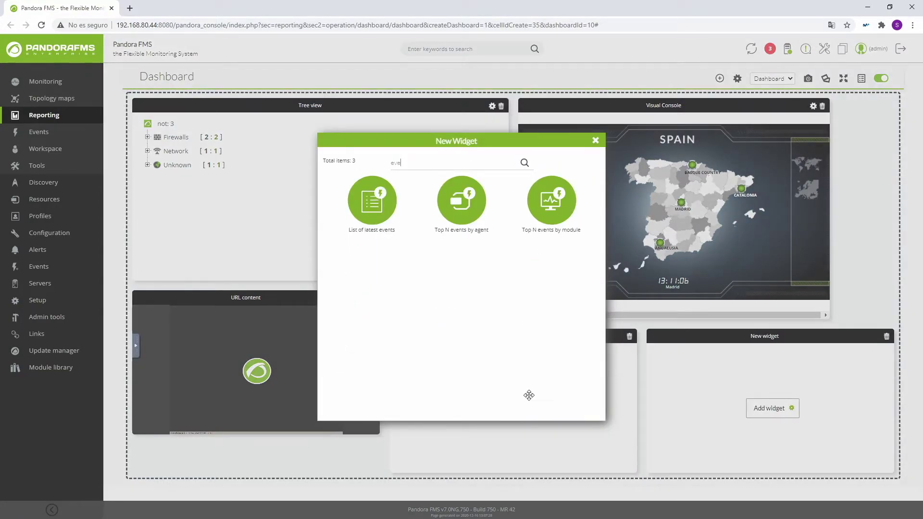
{"action": "left_click", "coordinate": [372, 214]}
{"action": "left_click", "coordinate": [621, 337]}
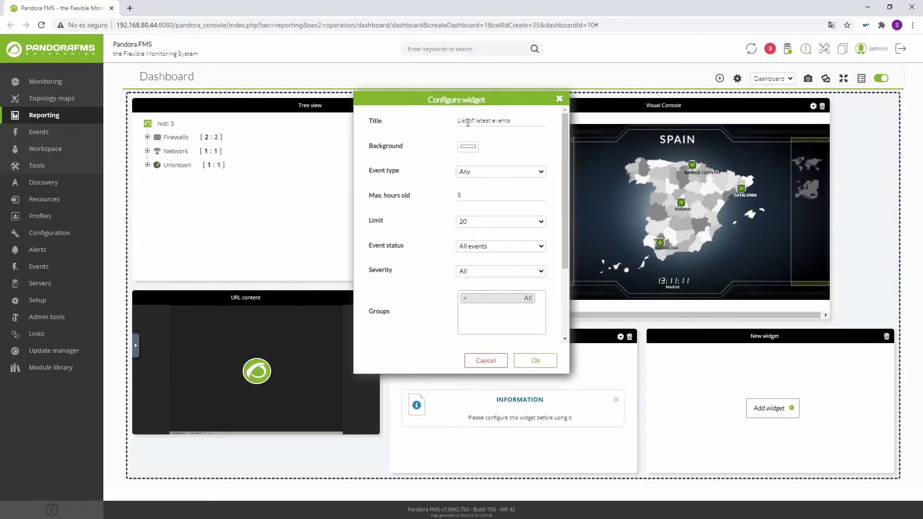
Configure the latest events widget with a maximum age of 96 hours, a limit of 20, all event statuses and all severities
{"action": "left_click", "coordinate": [474, 172]}
{"action": "left_click", "coordinate": [485, 195]}
{"action": "type", "text": "96"}
{"action": "left_click", "coordinate": [466, 221]}
{"action": "left_click", "coordinate": [478, 232]}
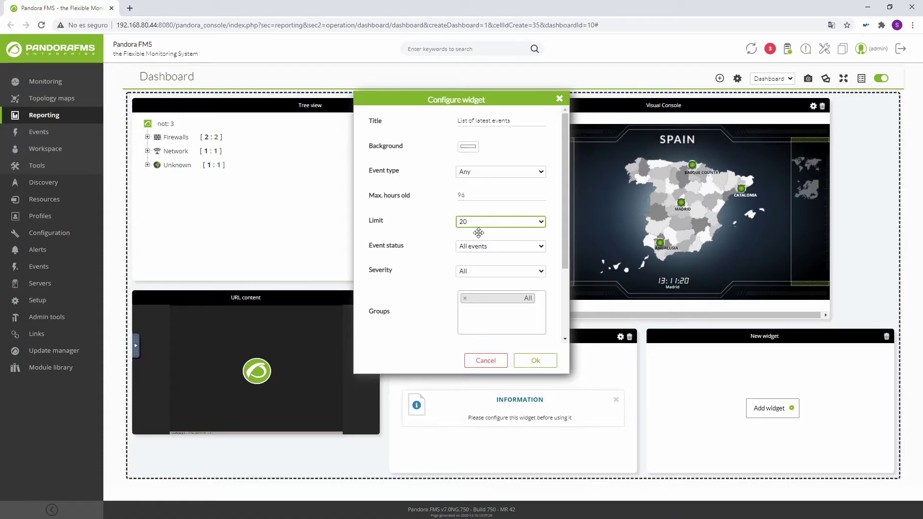
{"action": "left_click", "coordinate": [476, 246]}
{"action": "left_click", "coordinate": [476, 256]}
{"action": "left_click", "coordinate": [480, 272]}
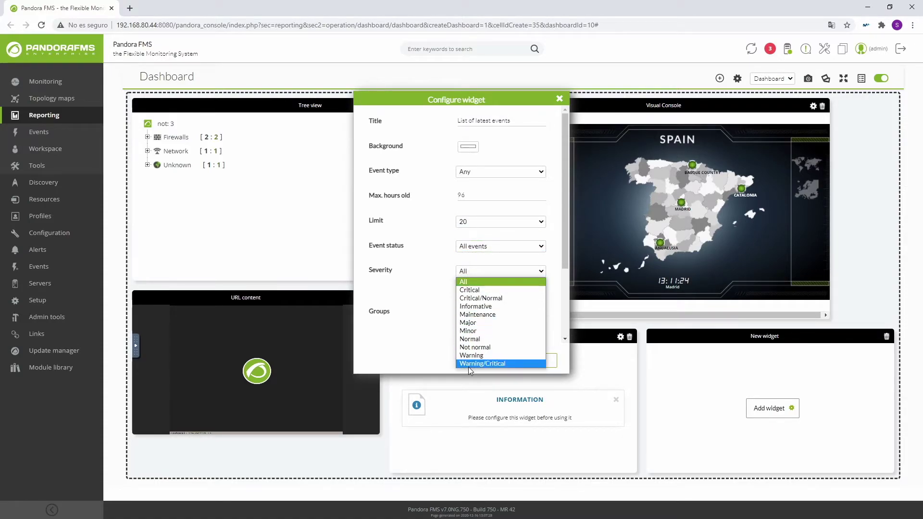
{"action": "left_click", "coordinate": [484, 273]}
{"action": "left_click", "coordinate": [482, 318]}
{"action": "left_click_drag", "start_coordinate": [539, 372], "coordinate": [539, 370]}
{"action": "left_click", "coordinate": [482, 315]}
{"action": "left_click", "coordinate": [533, 360]}
Place the Defined custom graph widget in the remaining empty cell, searching for "grap", and open its configuration
{"action": "left_click", "coordinate": [784, 408]}
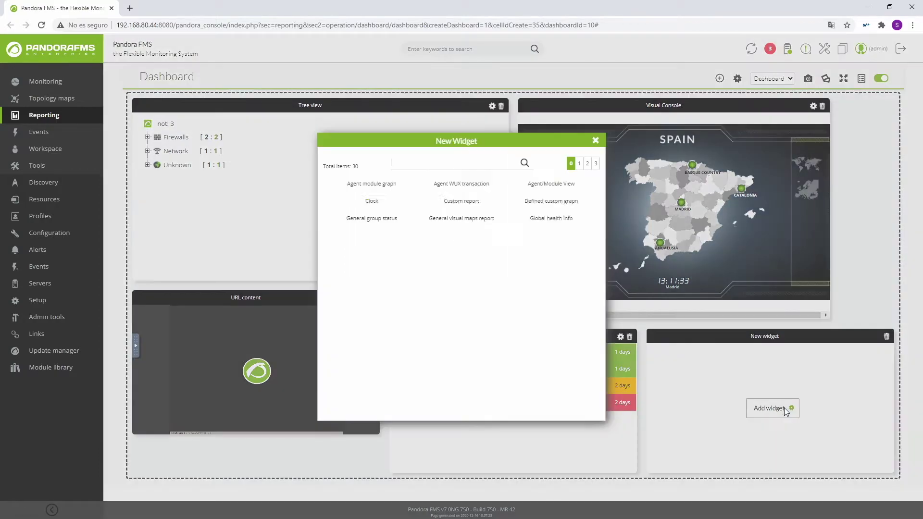
{"action": "type", "text": "grap"}
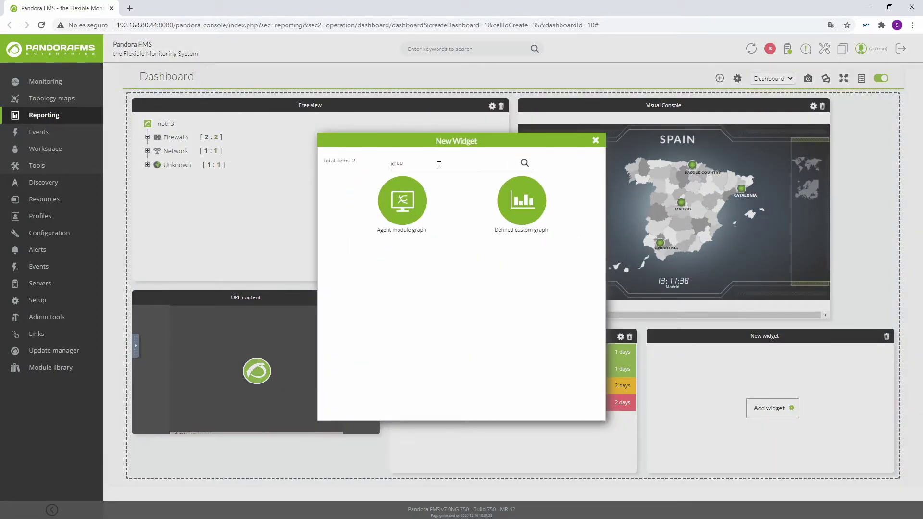
{"action": "left_click", "coordinate": [520, 207]}
{"action": "left_click", "coordinate": [878, 337]}
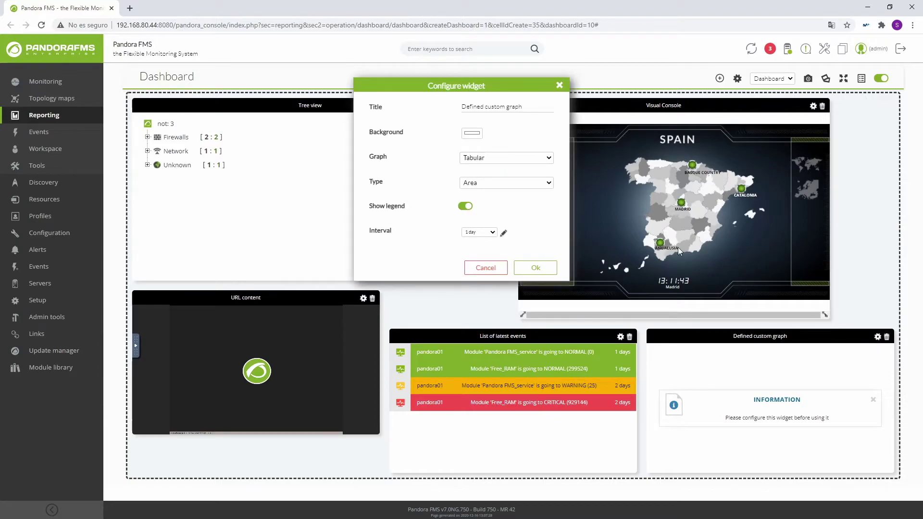
Configure the custom graph widget with the Tabular graph, type Line, the legend hidden and an interval of 2 days
{"action": "left_click", "coordinate": [487, 156]}
{"action": "left_click", "coordinate": [490, 160]}
{"action": "left_click", "coordinate": [488, 182]}
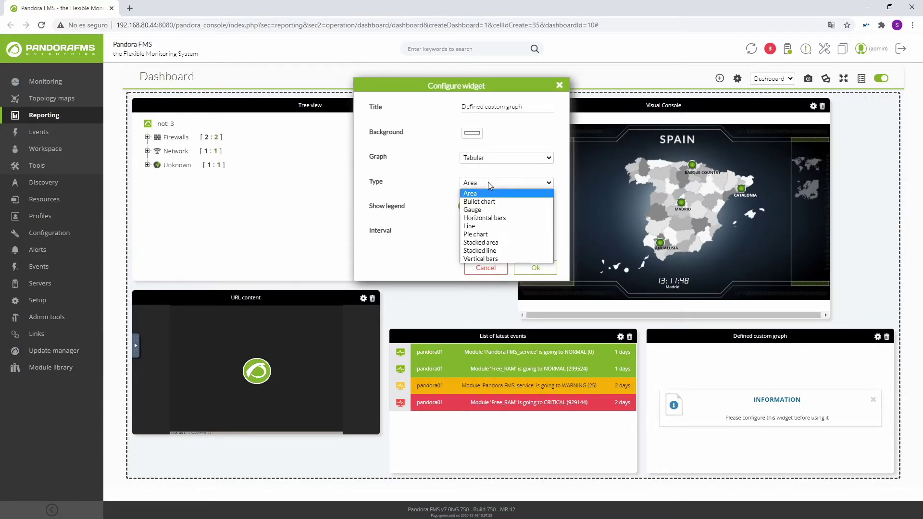
{"action": "left_click", "coordinate": [487, 227]}
{"action": "left_click", "coordinate": [465, 207]}
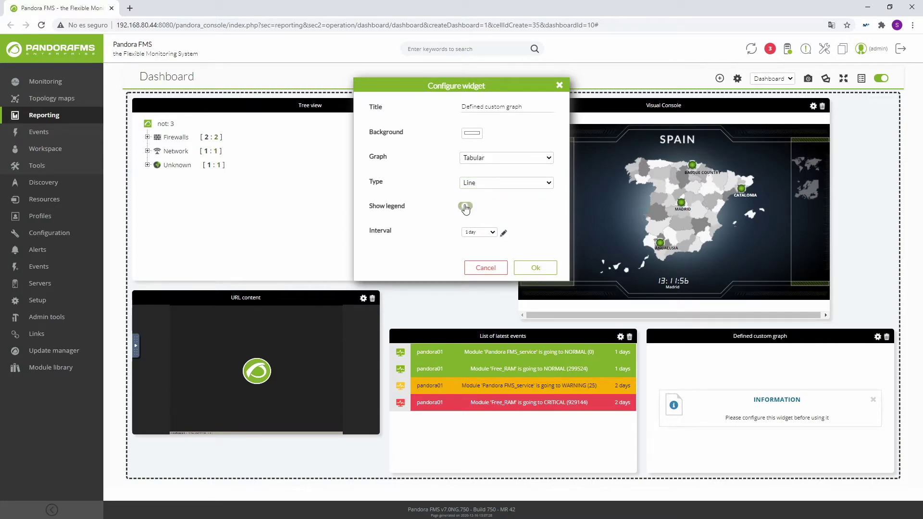
{"action": "left_click", "coordinate": [503, 233]}
{"action": "left_click", "coordinate": [476, 244]}
{"action": "left_click", "coordinate": [483, 249]}
{"action": "left_click", "coordinate": [477, 230]}
{"action": "type", "text": "2"}
{"action": "left_click", "coordinate": [536, 282]}
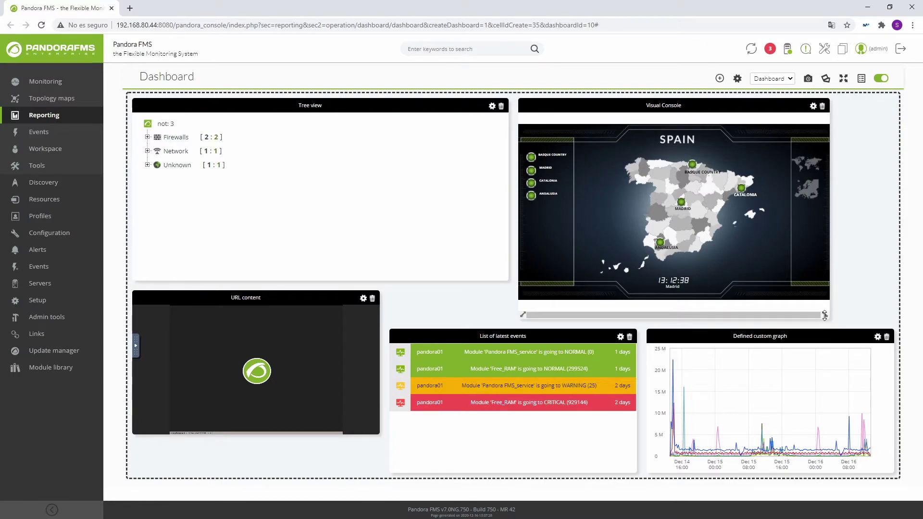
Rearrange the layout: enlarge Visual Console and Tree view, and align the latest events and URL content widgets in the row below
{"action": "left_click_drag", "start_coordinate": [826, 313], "coordinate": [889, 322]}
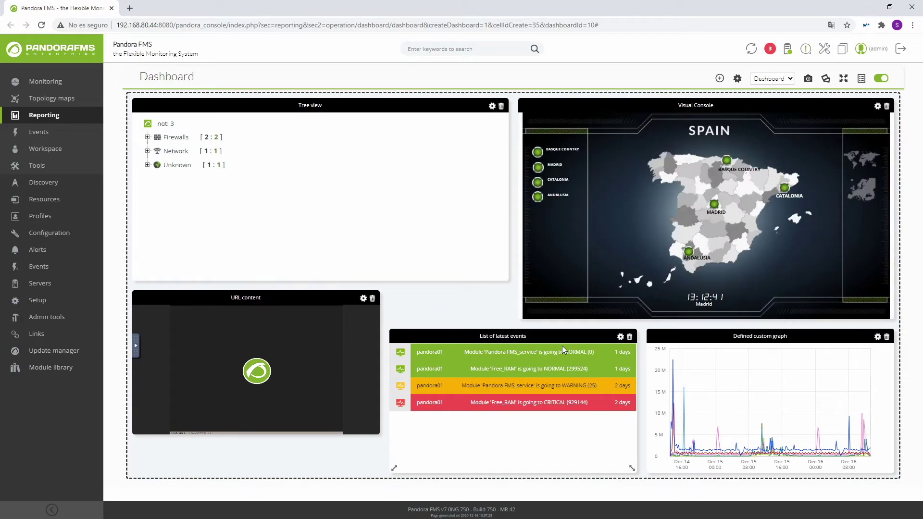
{"action": "left_click_drag", "start_coordinate": [537, 337], "coordinate": [289, 327]}
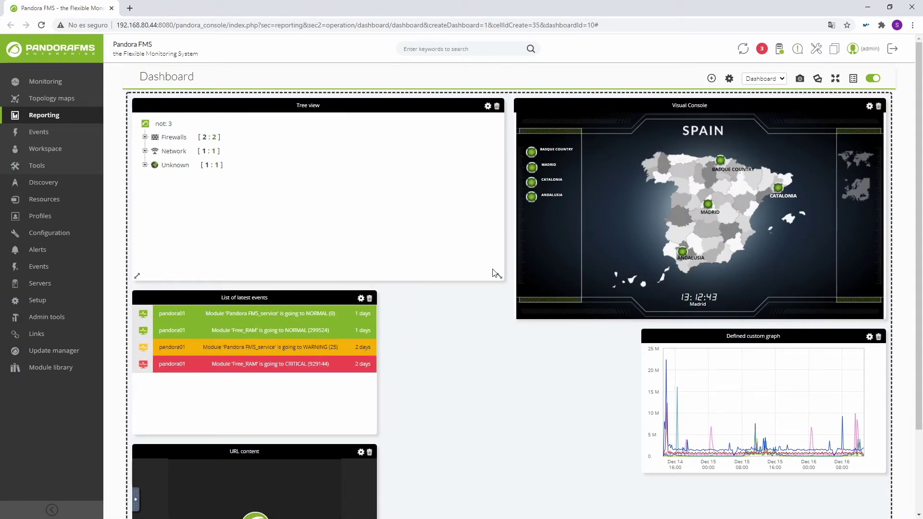
{"action": "left_click_drag", "start_coordinate": [499, 275], "coordinate": [497, 319]}
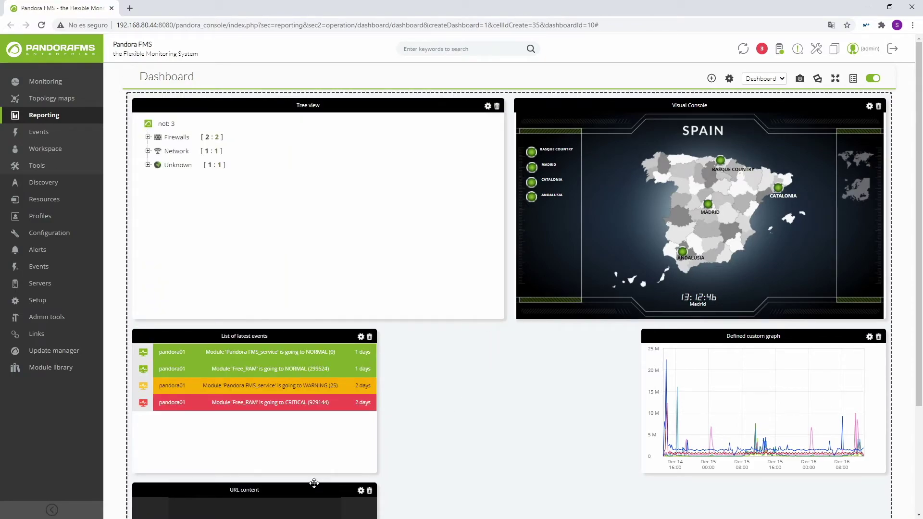
{"action": "left_click_drag", "start_coordinate": [282, 495], "coordinate": [535, 364]}
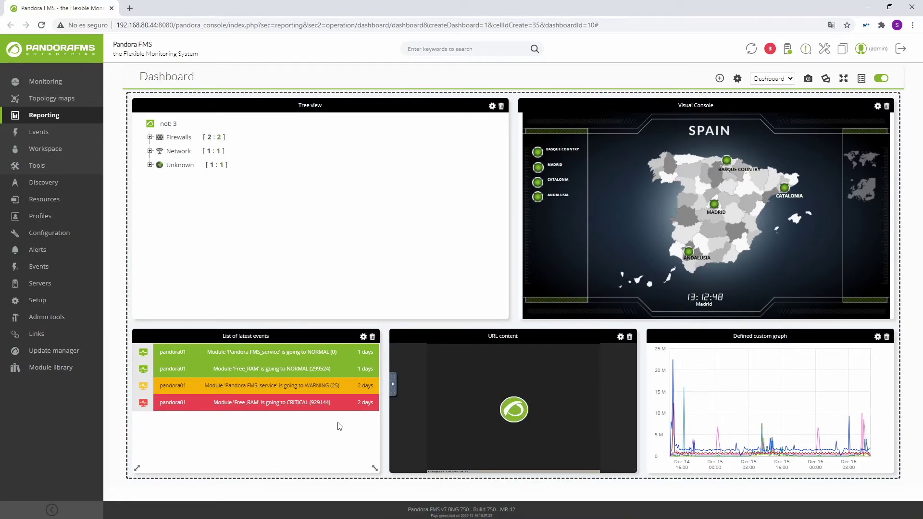
Toggle the dashboard's edit mode, finishing with editing turned off
{"action": "left_click", "coordinate": [883, 79]}
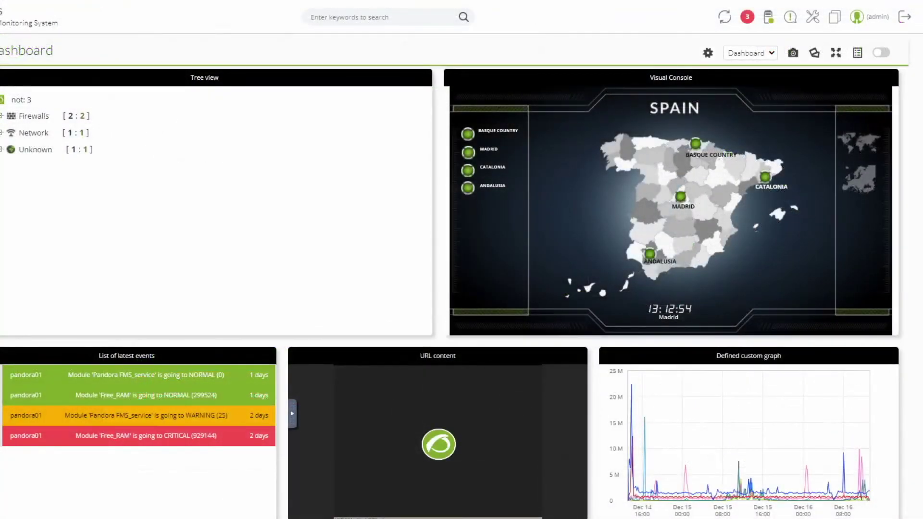
{"action": "left_click", "coordinate": [879, 54]}
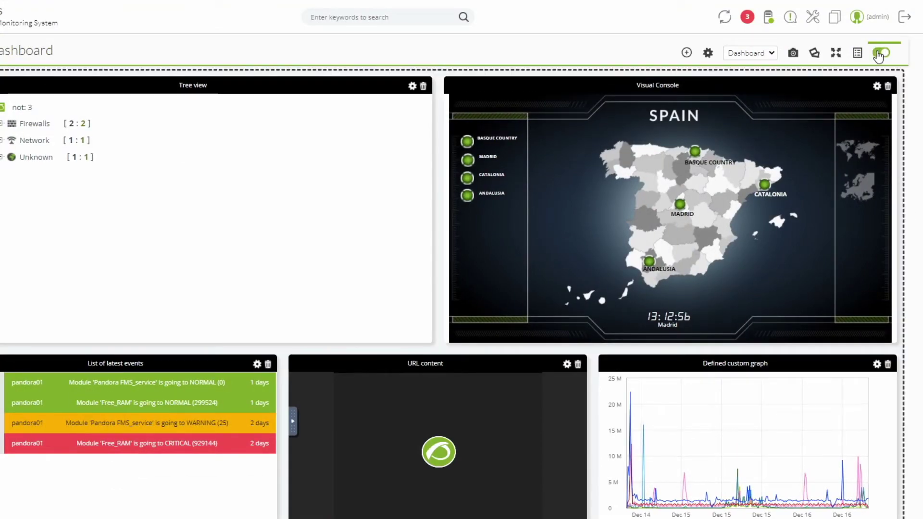
{"action": "left_click", "coordinate": [879, 54]}
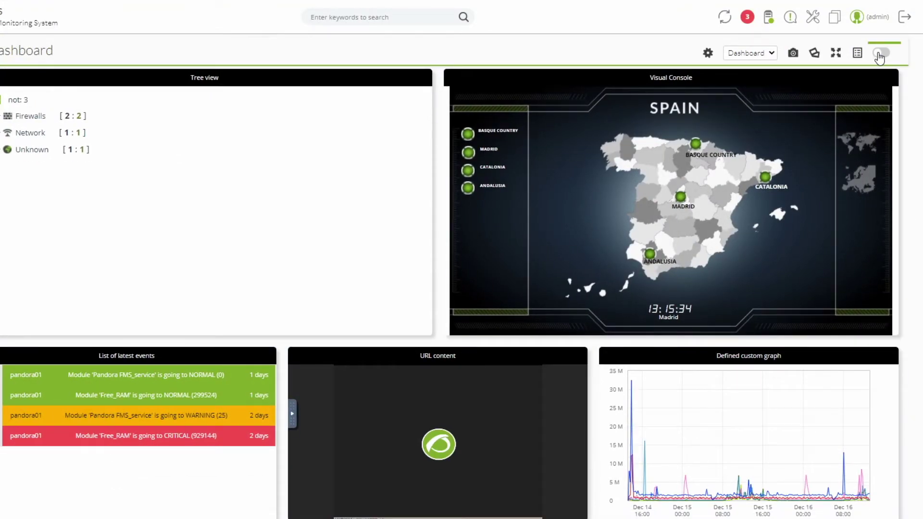
View the dashboard in full screen, check its refresh interval options, and return to normal mode
{"action": "left_click", "coordinate": [836, 54]}
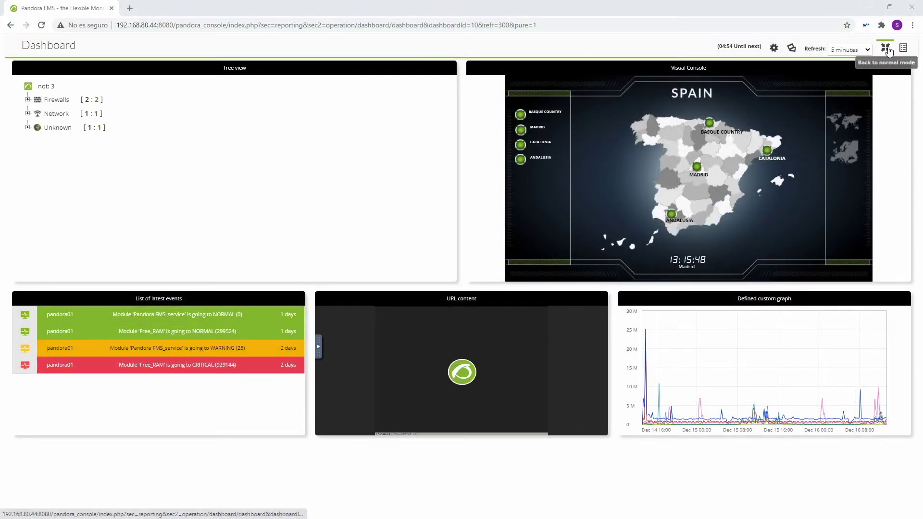
{"action": "left_click", "coordinate": [868, 50]}
{"action": "left_click", "coordinate": [853, 54]}
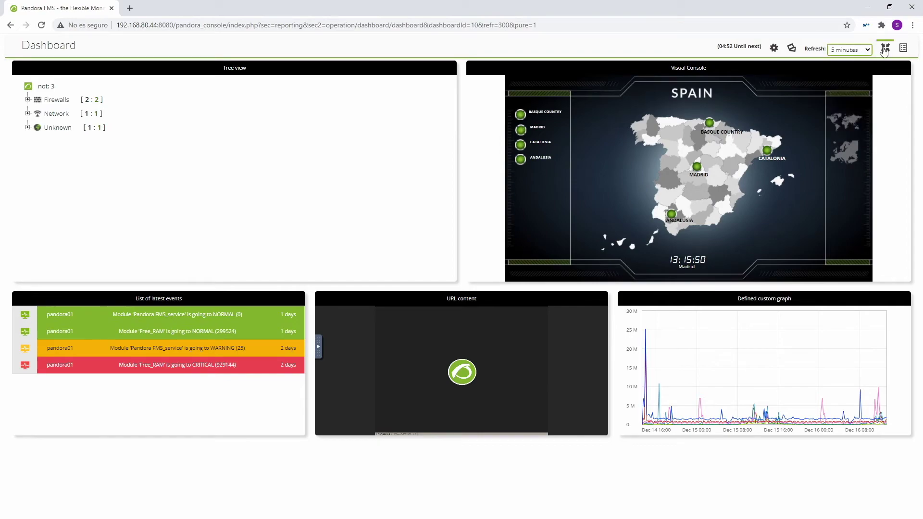
{"action": "left_click", "coordinate": [884, 48]}
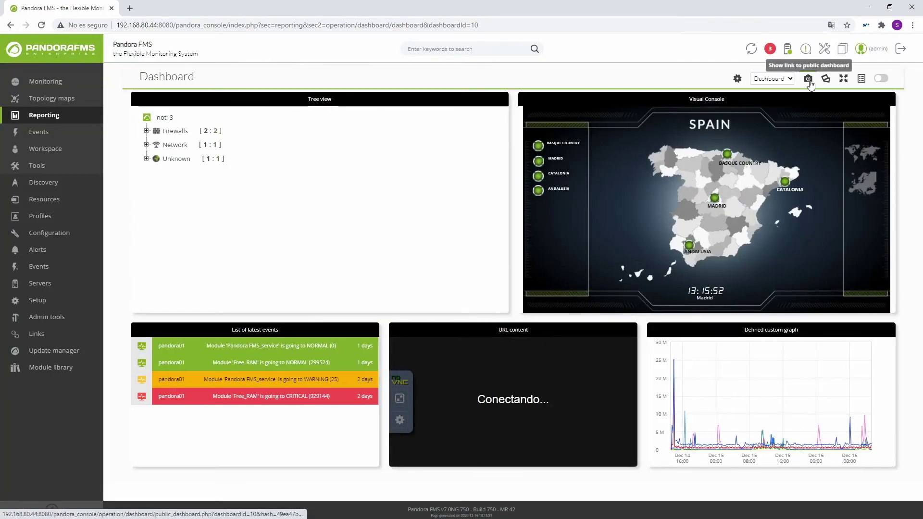
Open the dashboard's public link in a separate tab and close that tab again
{"action": "left_click", "coordinate": [811, 82]}
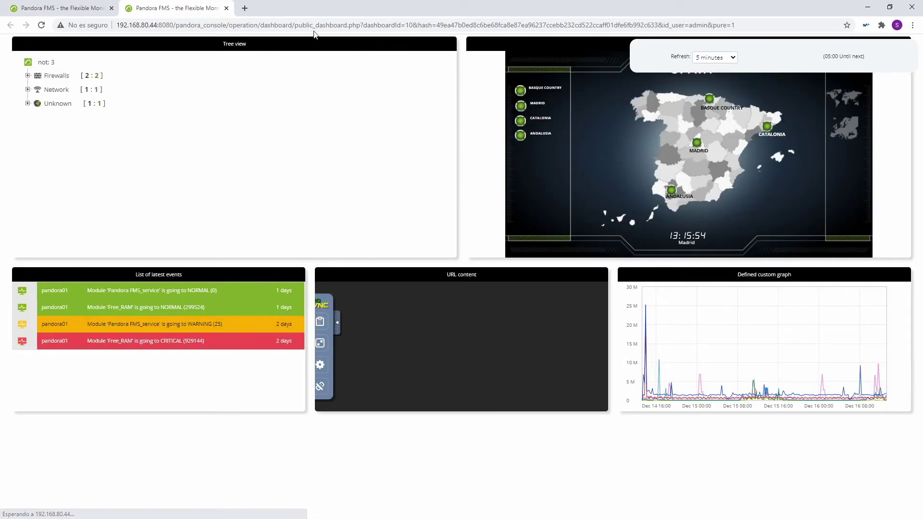
{"action": "left_click", "coordinate": [226, 8]}
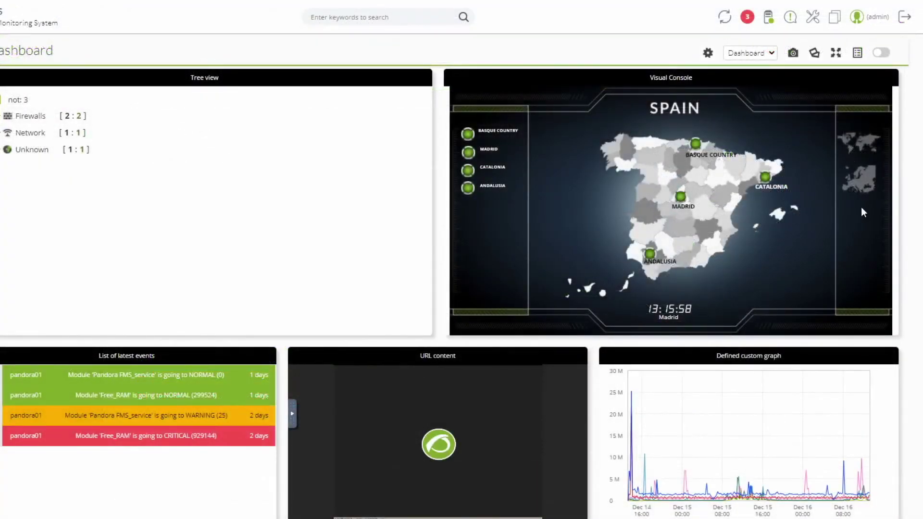
Switch to the Spain1 dashboard and return to the one named Dashboard
{"action": "left_click", "coordinate": [767, 54]}
{"action": "left_click", "coordinate": [740, 85]}
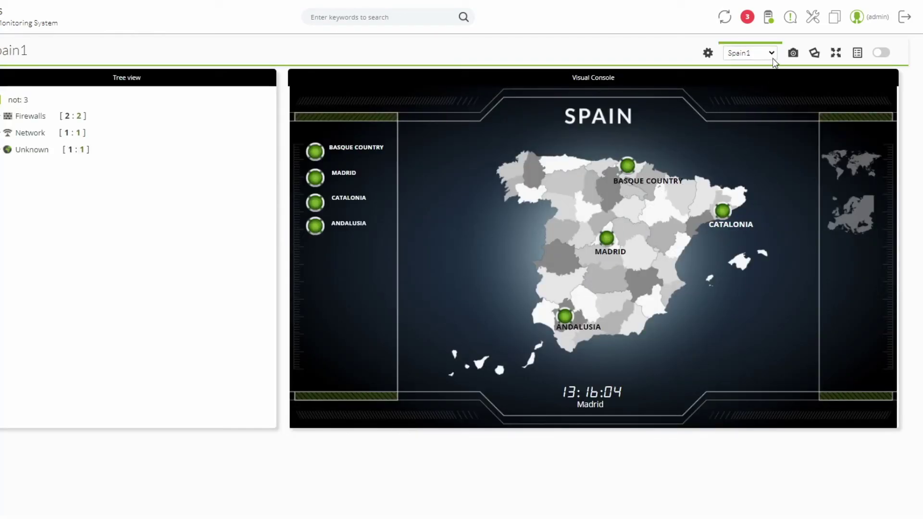
{"action": "left_click", "coordinate": [753, 67]}
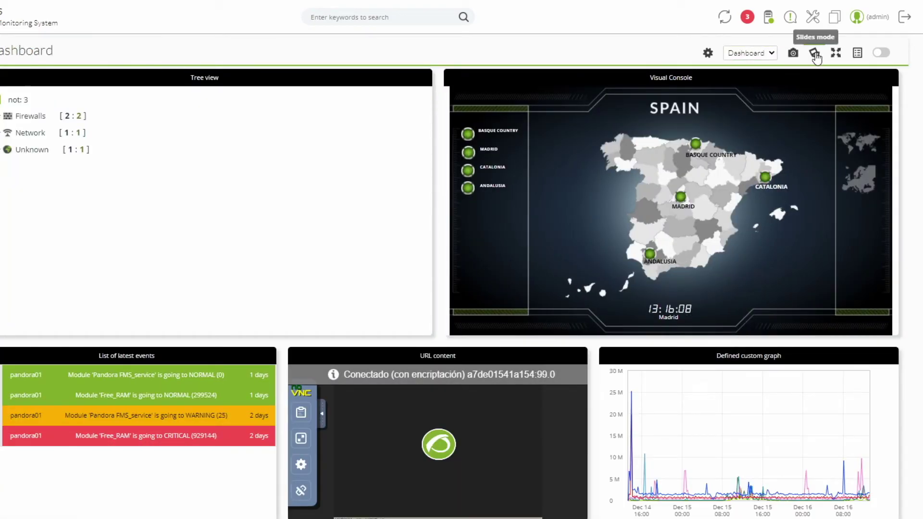
Start slides mode with Dashboard, Madrid and Spain1, and set the slides to change every 30 seconds
{"action": "left_click", "coordinate": [815, 54]}
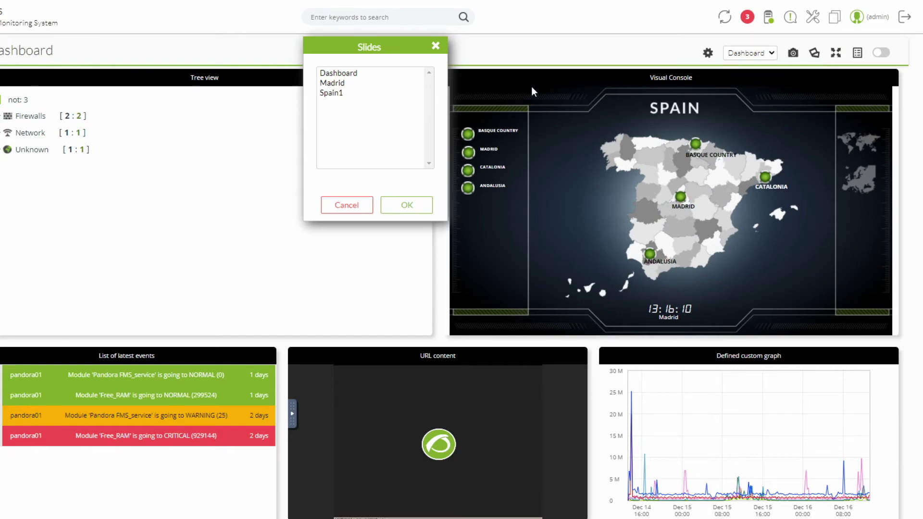
{"action": "left_click_drag", "start_coordinate": [351, 77], "coordinate": [348, 90]}
{"action": "left_click", "coordinate": [406, 207]}
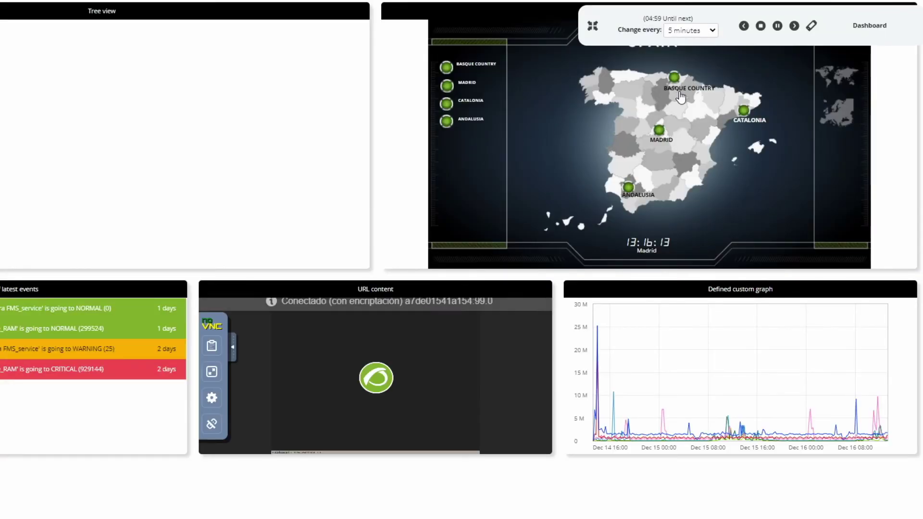
{"action": "left_click", "coordinate": [688, 32]}
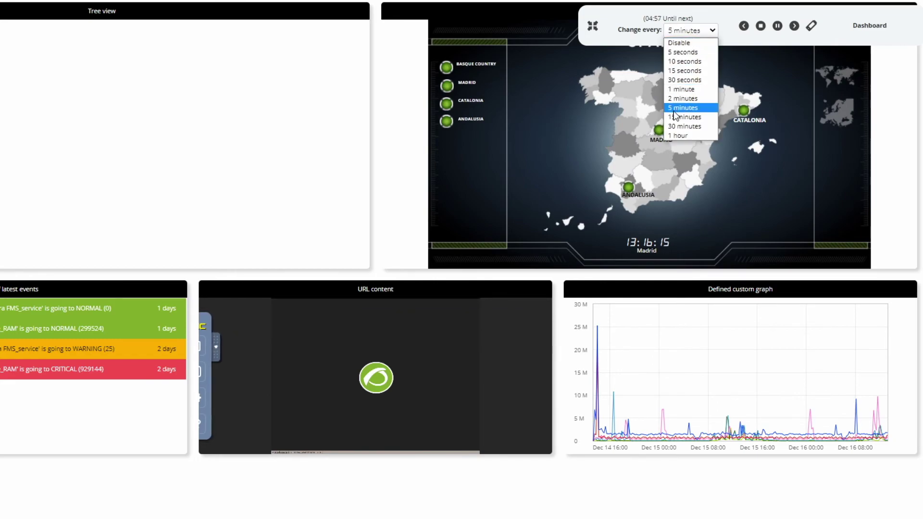
{"action": "left_click", "coordinate": [683, 80]}
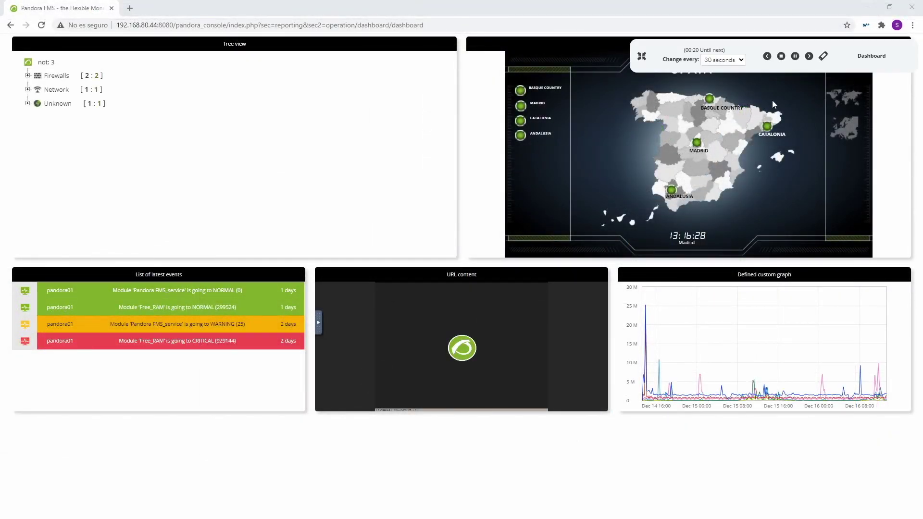
Advance through the Madrid and Spain1 slides back to Dashboard and leave the full-screen slideshow
{"action": "left_click", "coordinate": [809, 56]}
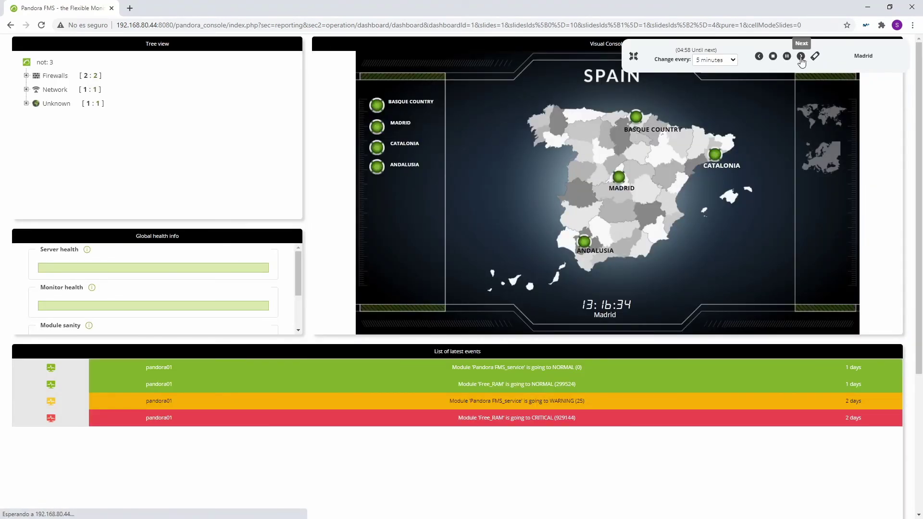
{"action": "left_click", "coordinate": [809, 56]}
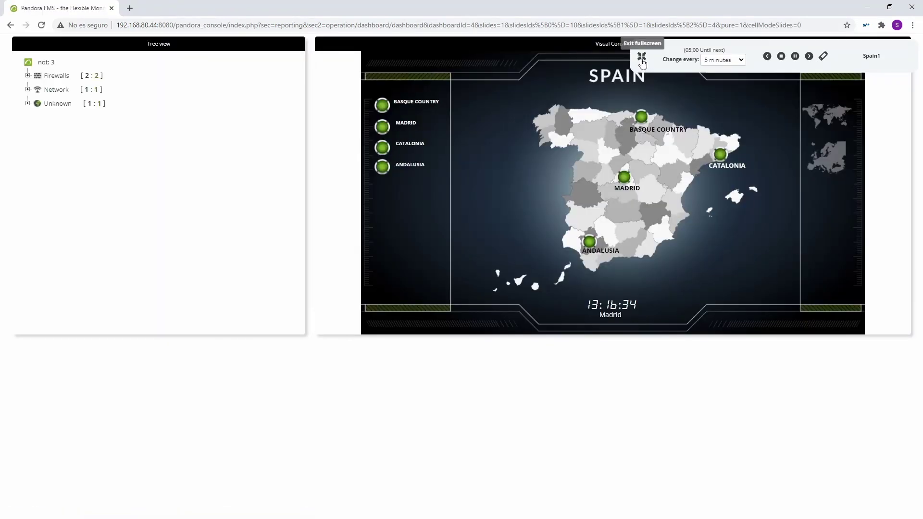
{"action": "left_click", "coordinate": [810, 57]}
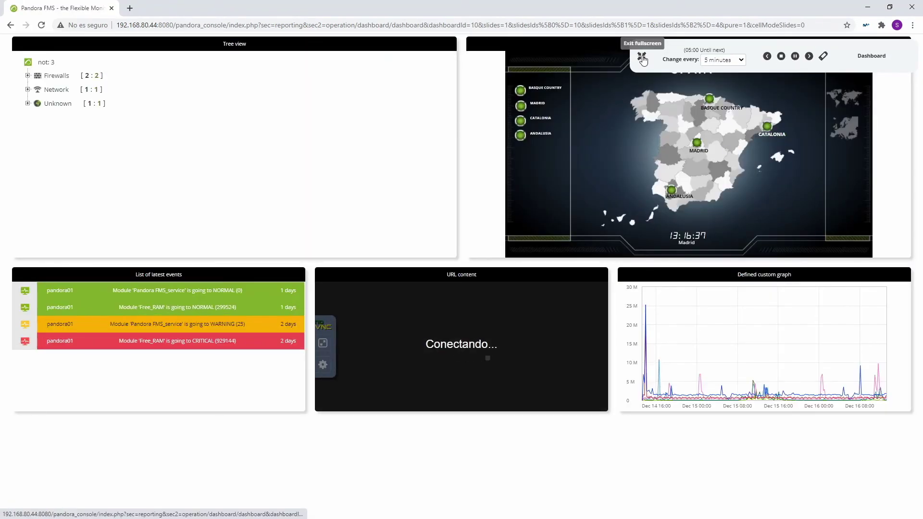
{"action": "left_click", "coordinate": [641, 56]}
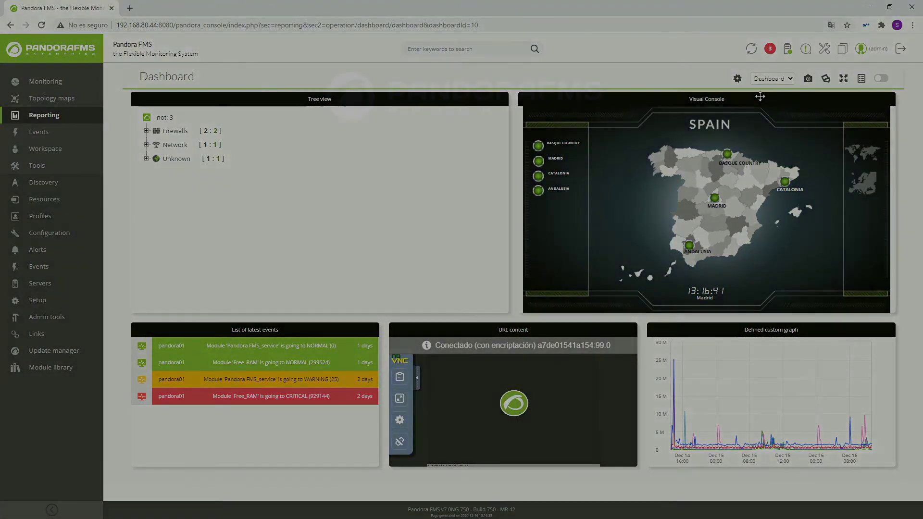